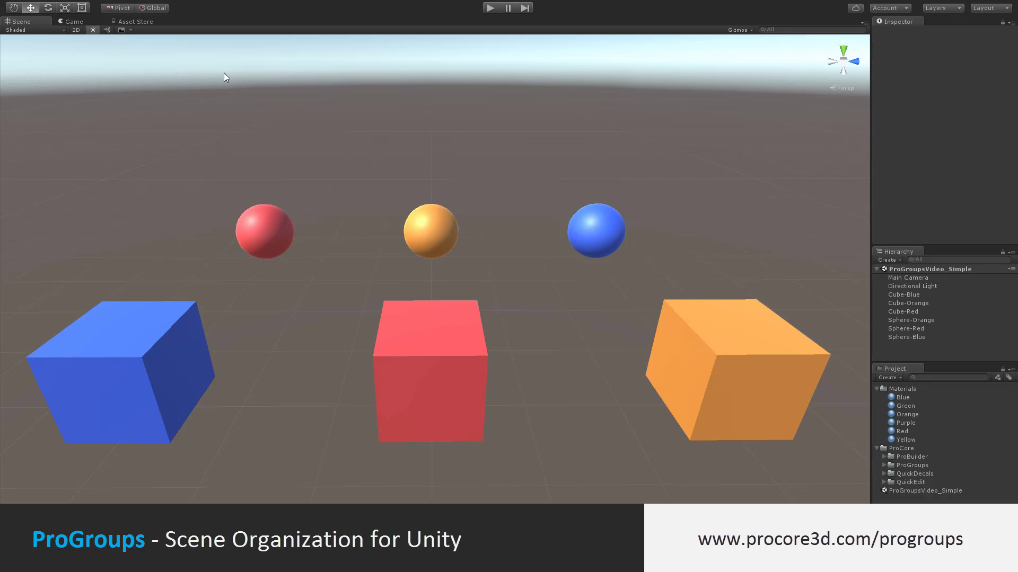
- Open the ProGroups window from the Tools > ProGroups menu
{"action": "left_click", "coordinate": [185, 0]}
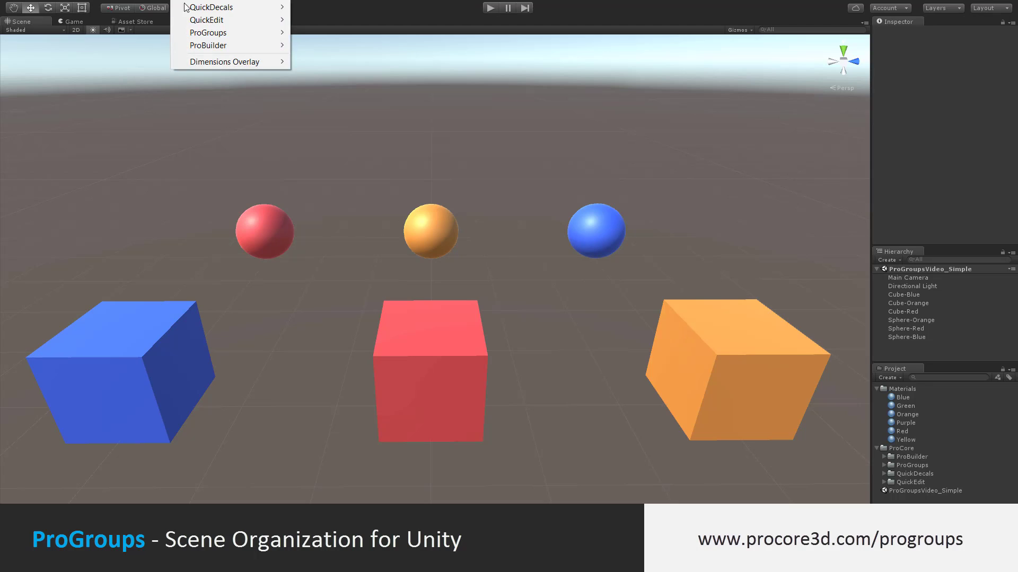
{"action": "mouse_move", "coordinate": [201, 33]}
{"action": "left_click", "coordinate": [342, 49]}
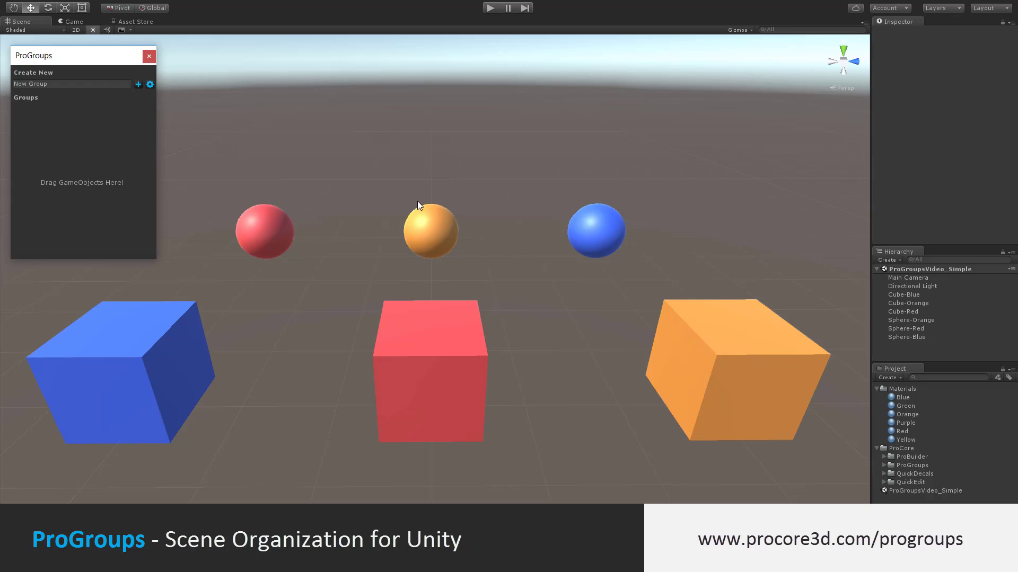
- Group the blue, red and orange cubes into a new ProGroups group and check its list
{"action": "left_click", "coordinate": [164, 336]}
{"action": "left_click", "coordinate": [409, 352], "text": "shift"}
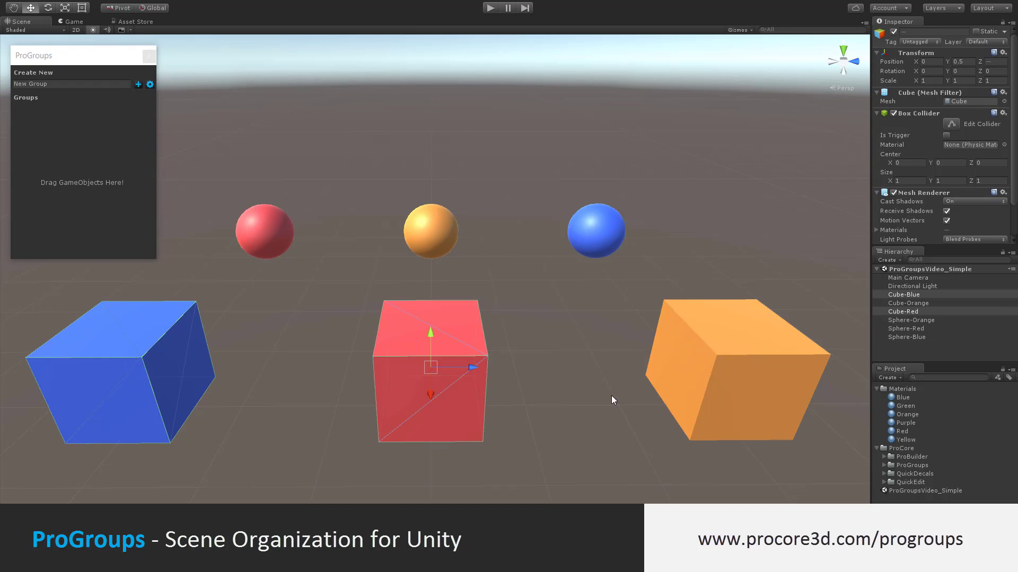
{"action": "left_click", "coordinate": [708, 356], "text": "shift"}
{"action": "left_click_drag", "start_coordinate": [918, 301], "coordinate": [82, 187]}
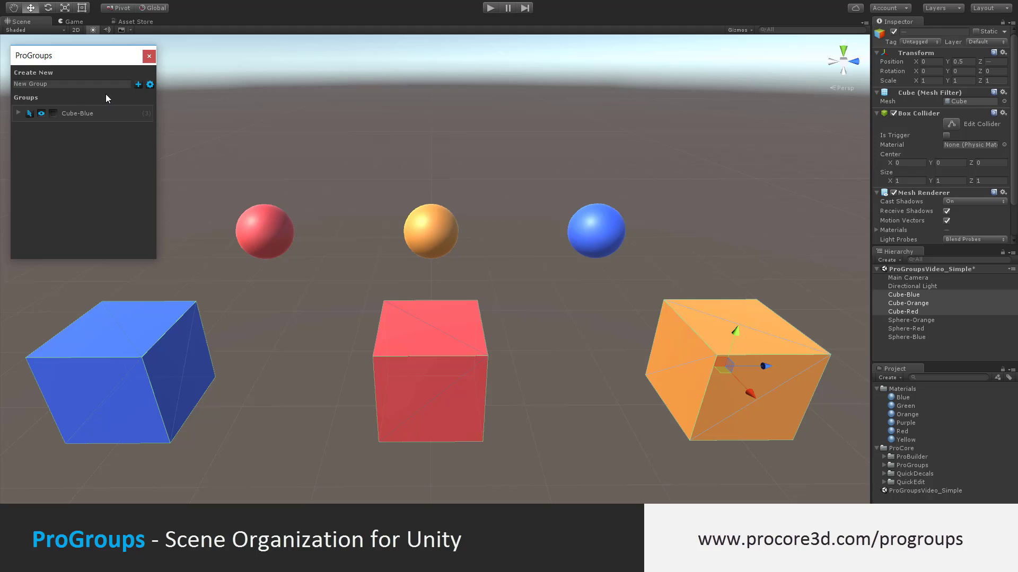
{"action": "left_click", "coordinate": [18, 113]}
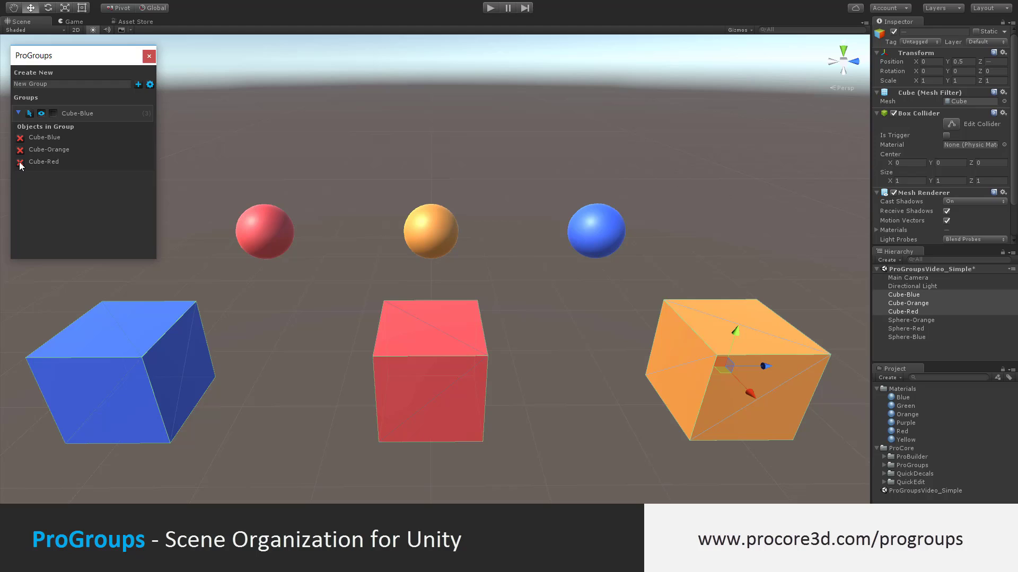
{"action": "left_click", "coordinate": [19, 114]}
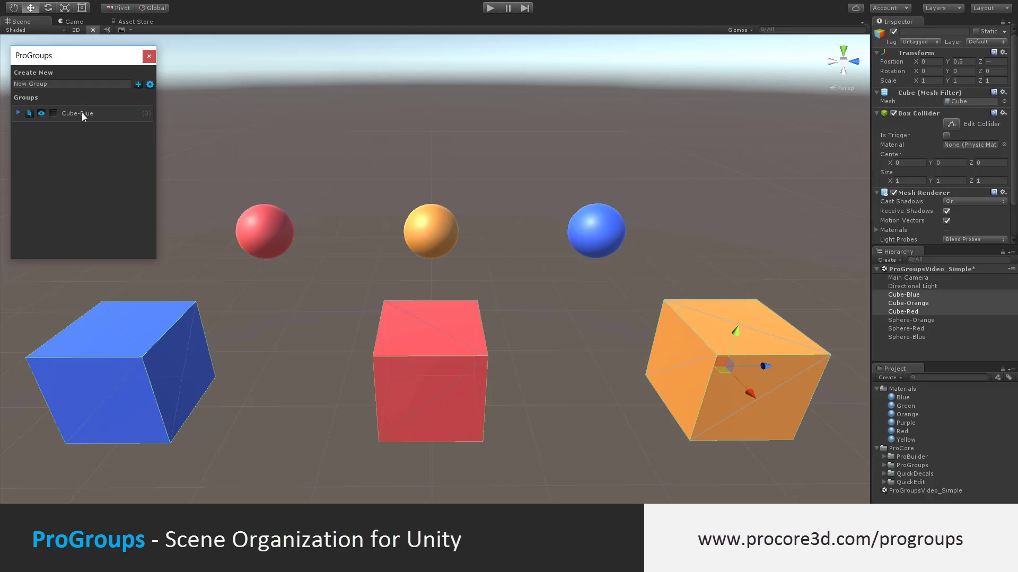
- Rename the Cube-Blue group to 'Cubes'
{"action": "double_click", "coordinate": [82, 114]}
{"action": "left_click_drag", "start_coordinate": [104, 114], "coordinate": [62, 115]}
{"action": "key", "text": "BackSpace"}
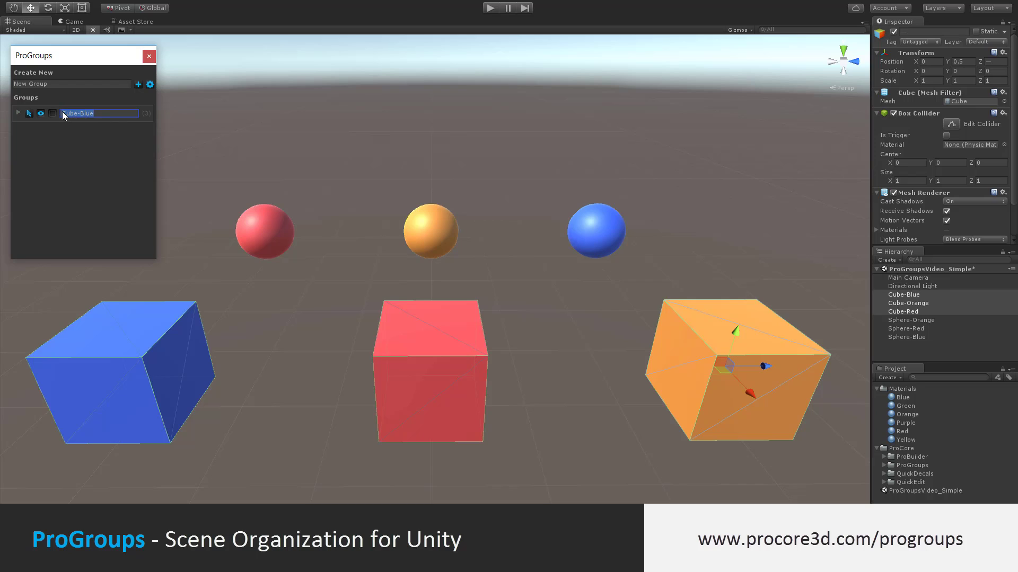
{"action": "type", "text": "Cubes"}
- Confirm the Cubes name, select all three cubes through the group, and toggle their visibility
{"action": "left_click", "coordinate": [210, 294]}
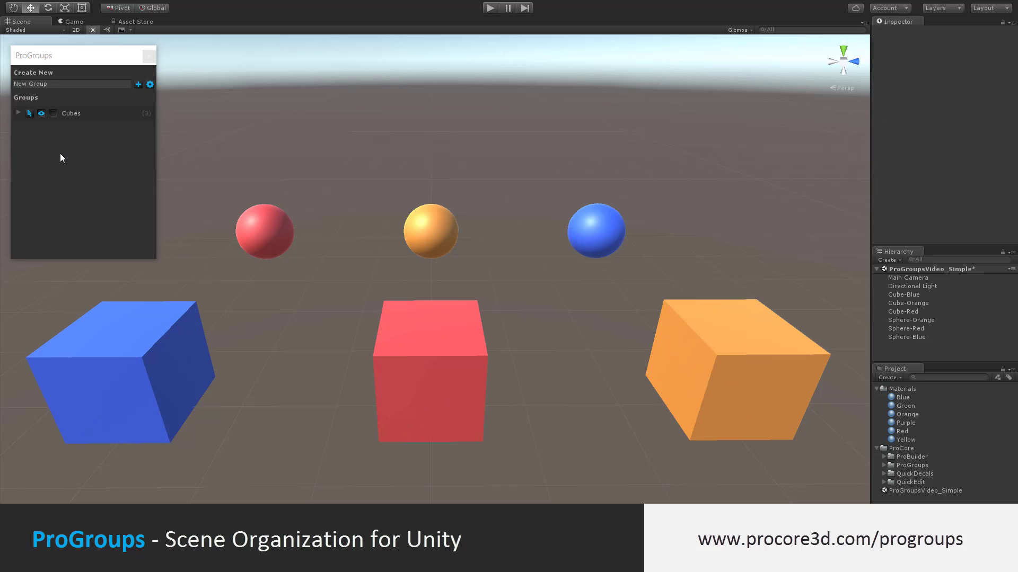
{"action": "left_click", "coordinate": [30, 112]}
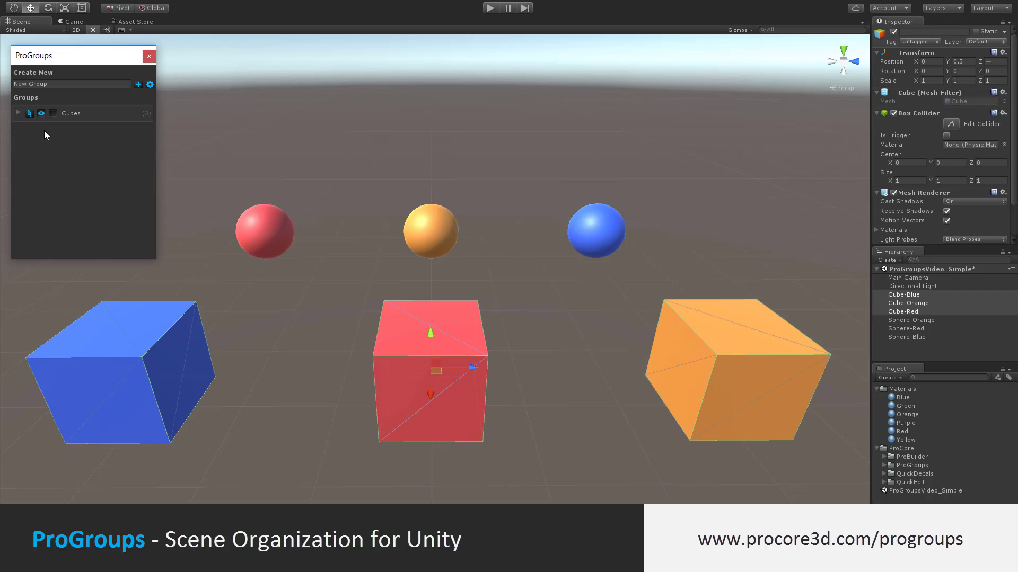
{"action": "left_click", "coordinate": [41, 112]}
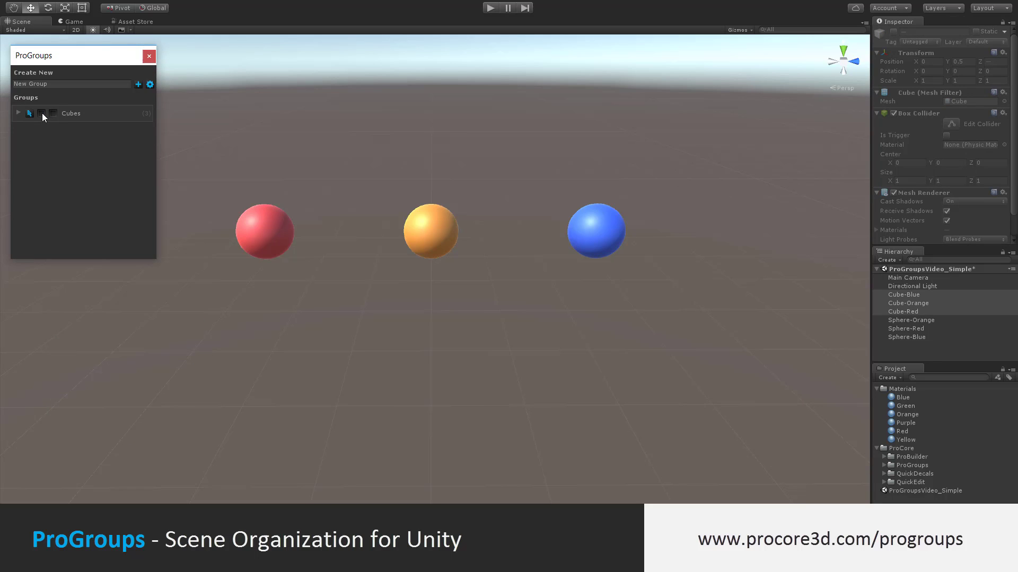
{"action": "left_click", "coordinate": [42, 112]}
{"action": "left_click", "coordinate": [43, 113]}
{"action": "left_click", "coordinate": [42, 113]}
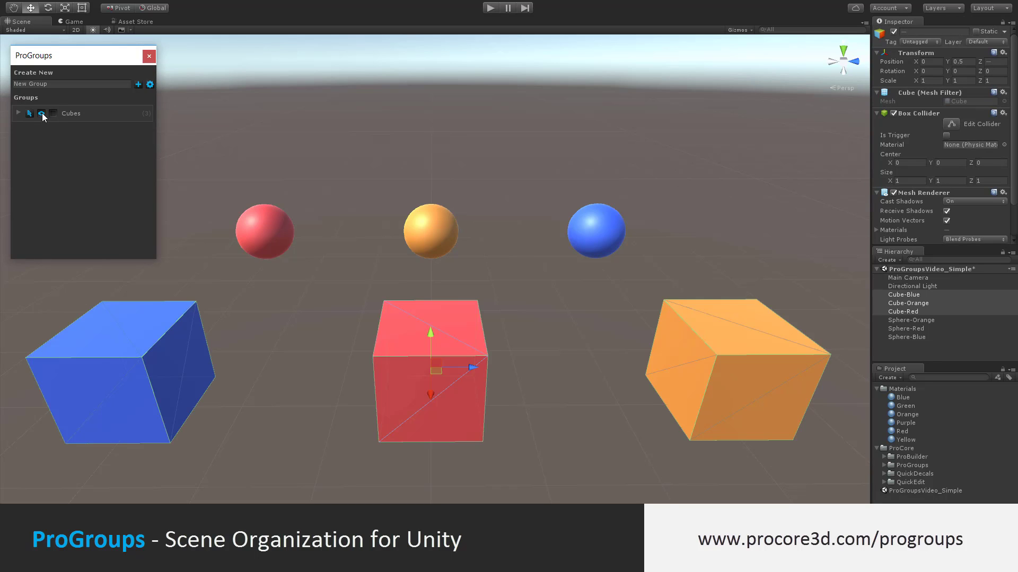
- Freeze the Cubes group, then test selecting the blue, red and orange cubes individually
{"action": "left_click", "coordinate": [53, 113]}
{"action": "left_click", "coordinate": [53, 113]}
{"action": "left_click", "coordinate": [53, 113]}
{"action": "left_click", "coordinate": [107, 339]}
{"action": "left_click", "coordinate": [415, 369]}
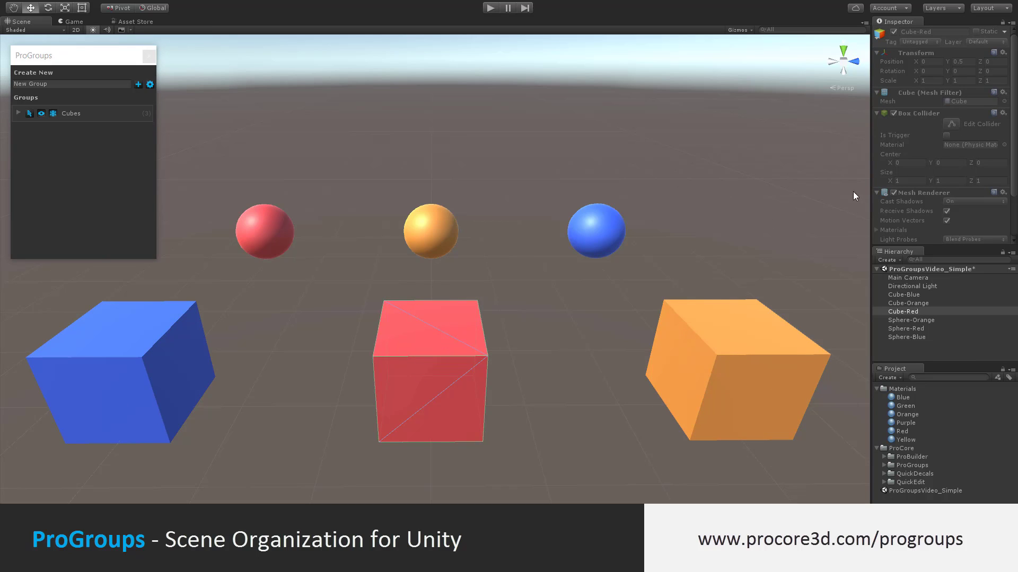
{"action": "scroll", "coordinate": [936, 155], "scroll_direction": "down", "scroll_amount": 3}
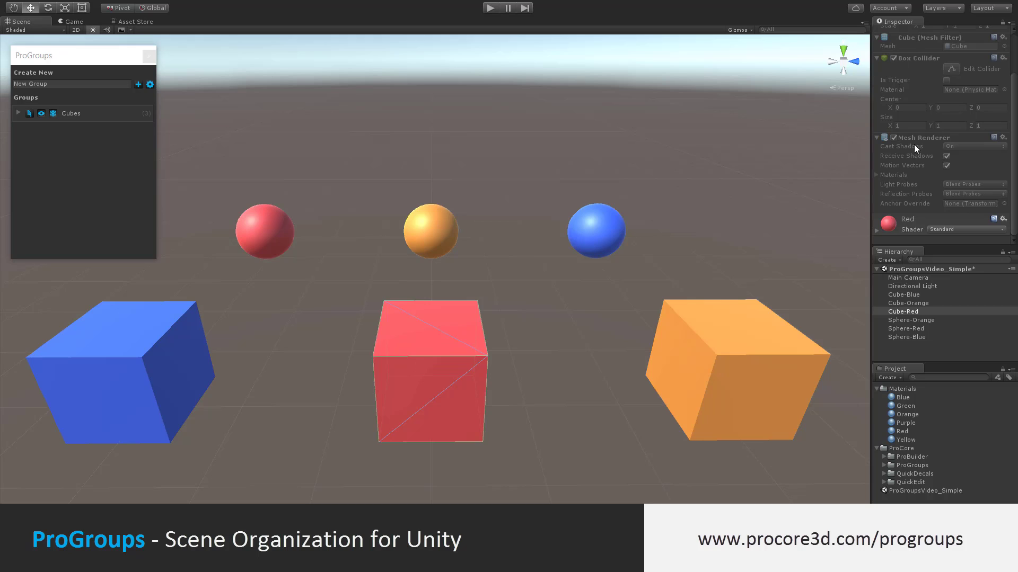
{"action": "scroll", "coordinate": [949, 202], "scroll_direction": "up", "scroll_amount": 3}
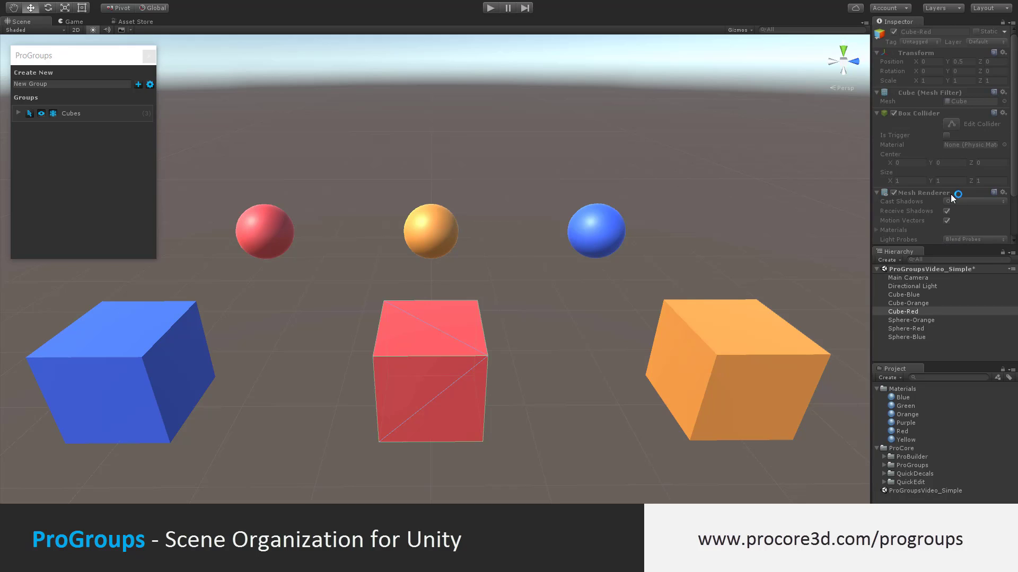
{"action": "left_click", "coordinate": [709, 341]}
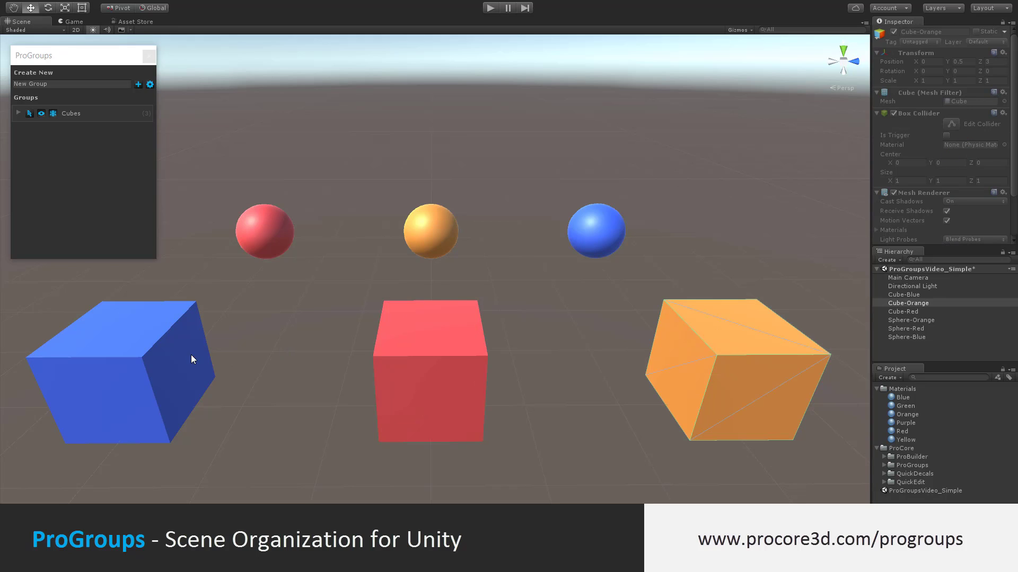
{"action": "left_click", "coordinate": [174, 356]}
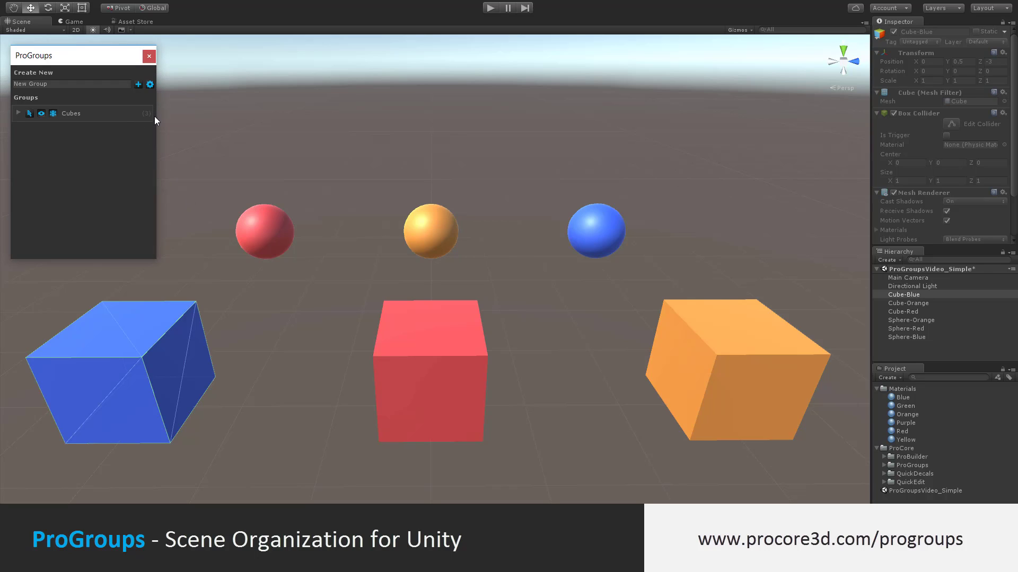
- Clear the selection and create a new empty group named 'Spheres'
{"action": "left_click", "coordinate": [268, 145]}
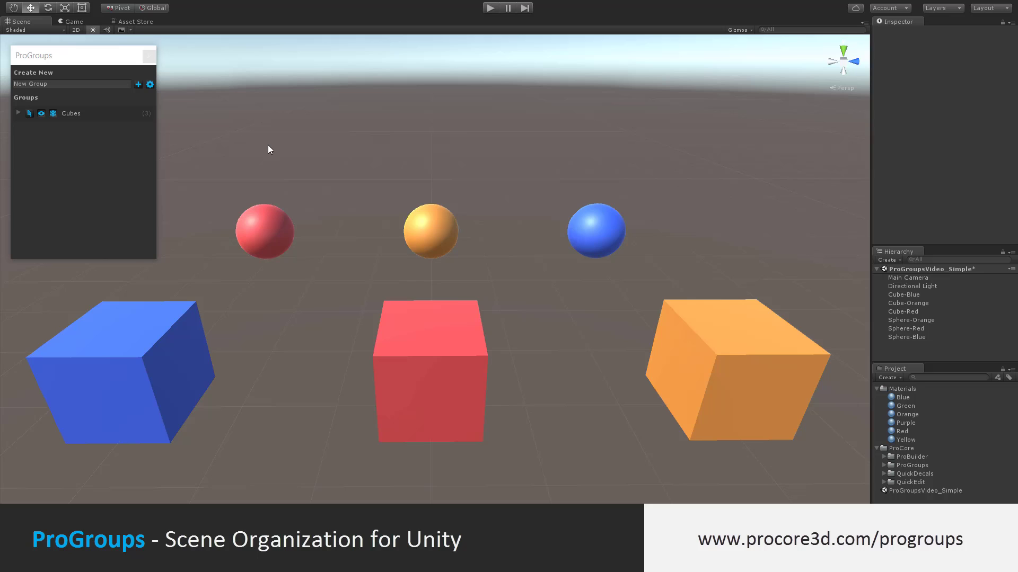
{"action": "left_click", "coordinate": [59, 84]}
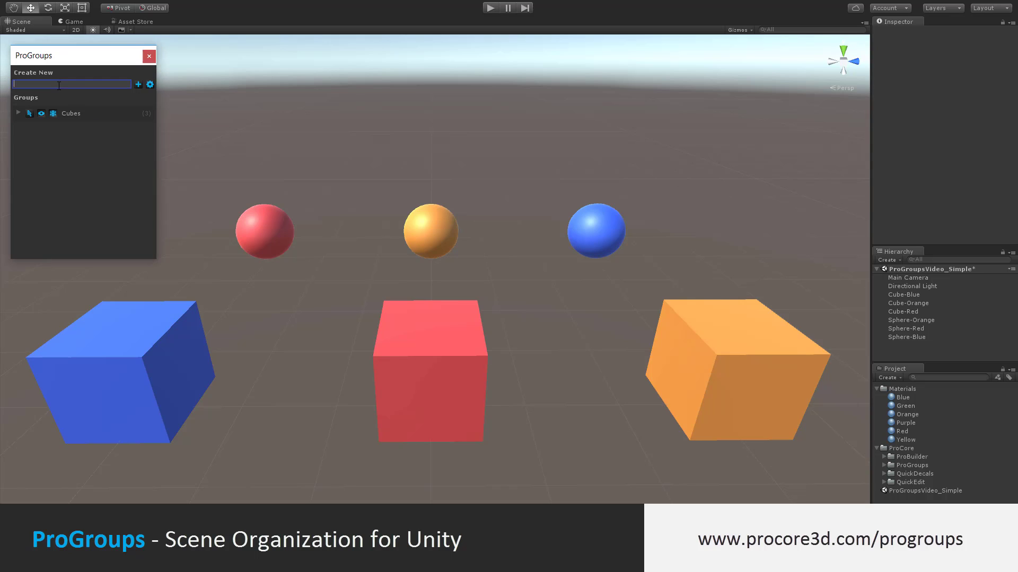
{"action": "type", "text": "Spheres"}
{"action": "left_click", "coordinate": [139, 85]}
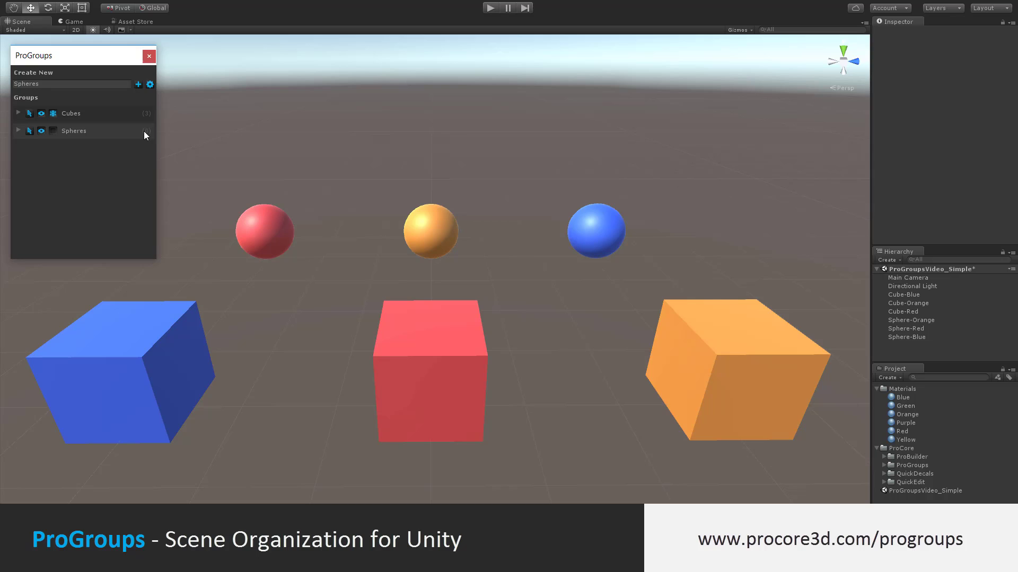
- Add the orange, red and blue spheres to the Spheres group and verify its contents
{"action": "left_click", "coordinate": [445, 158]}
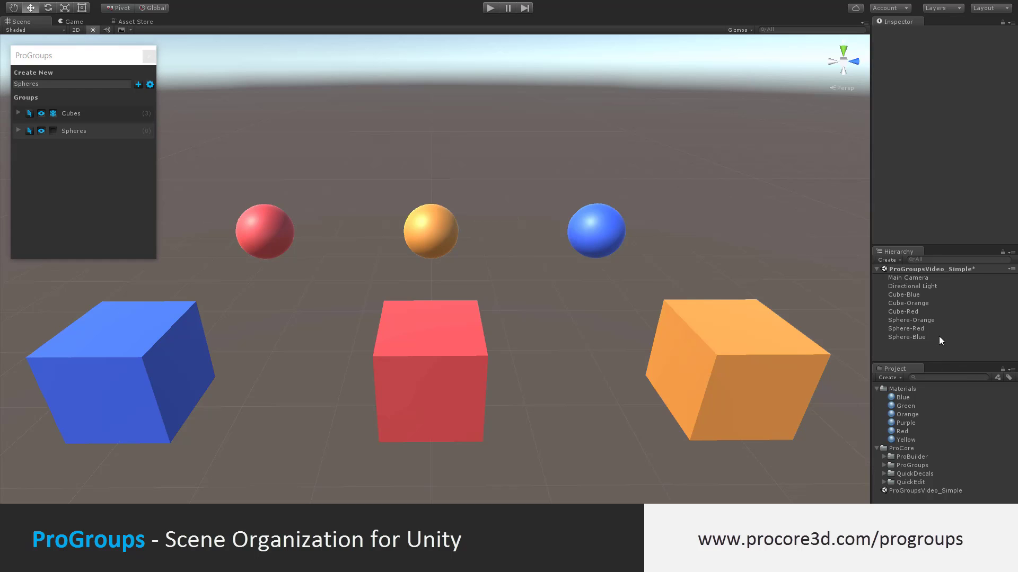
{"action": "left_click", "coordinate": [929, 319]}
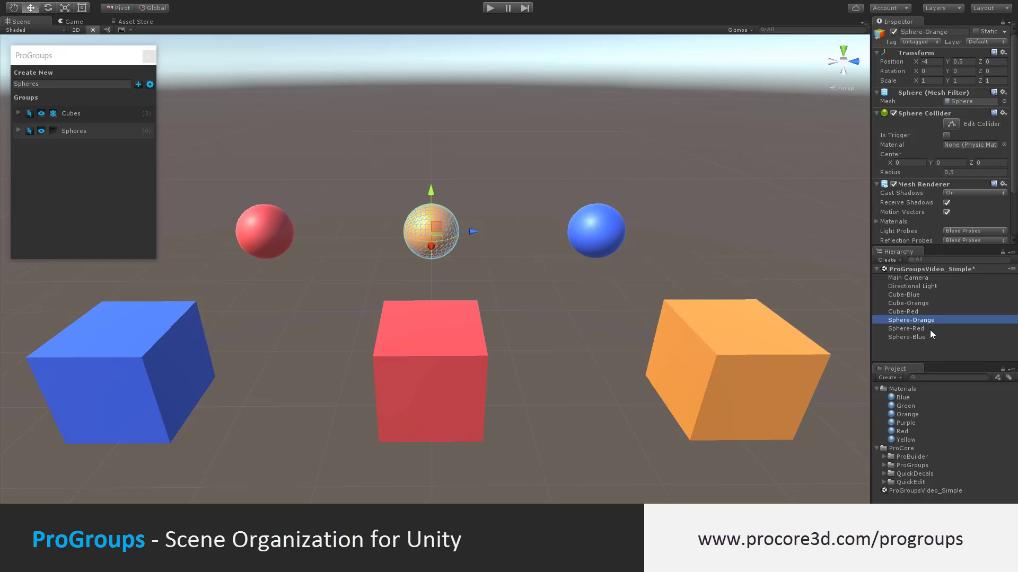
{"action": "left_click", "coordinate": [928, 330], "text": "ctrl"}
{"action": "left_click", "coordinate": [928, 339], "text": "ctrl"}
{"action": "left_click_drag", "start_coordinate": [928, 339], "coordinate": [132, 132]}
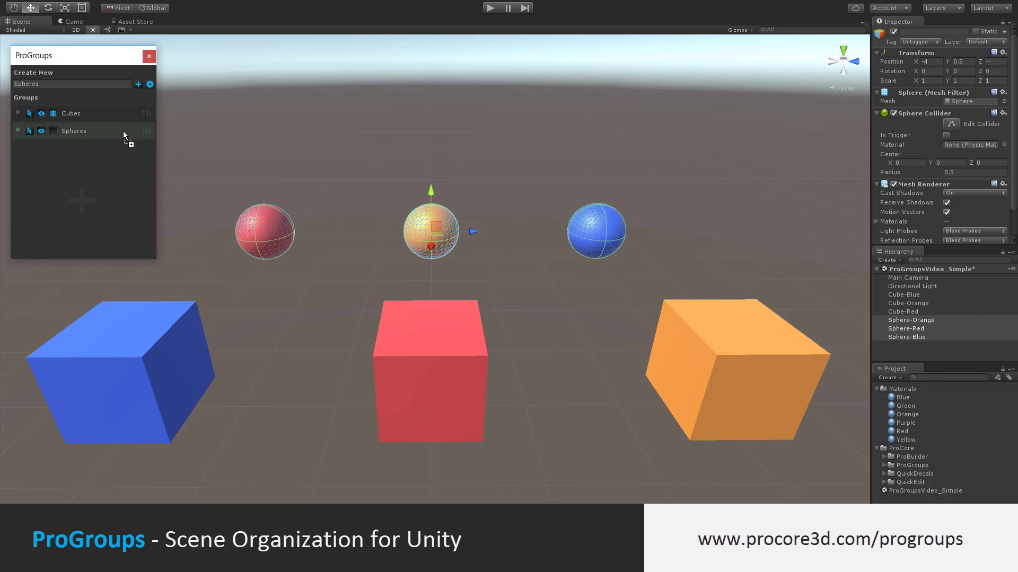
{"action": "left_click", "coordinate": [18, 131]}
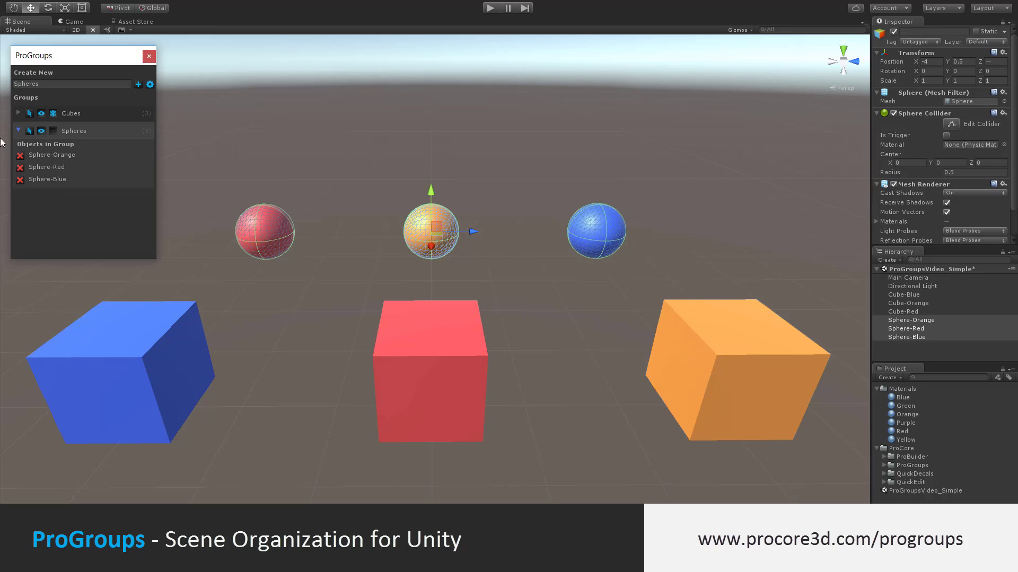
{"action": "left_click", "coordinate": [18, 131]}
{"action": "left_click", "coordinate": [255, 180]}
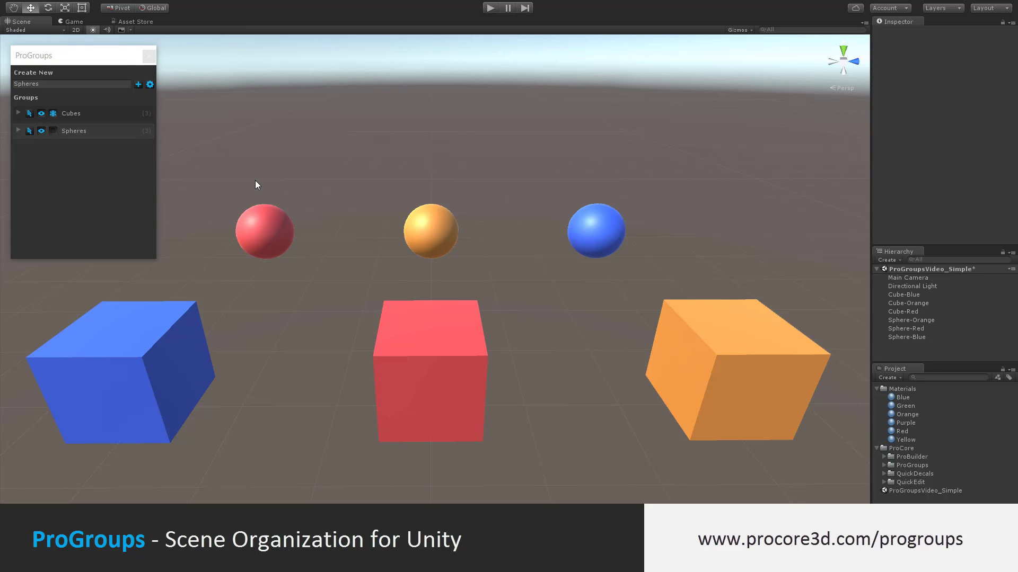
- Move Spheres above Cubes while editing groups, cancelling the deletion of Cubes
{"action": "left_click", "coordinate": [150, 85]}
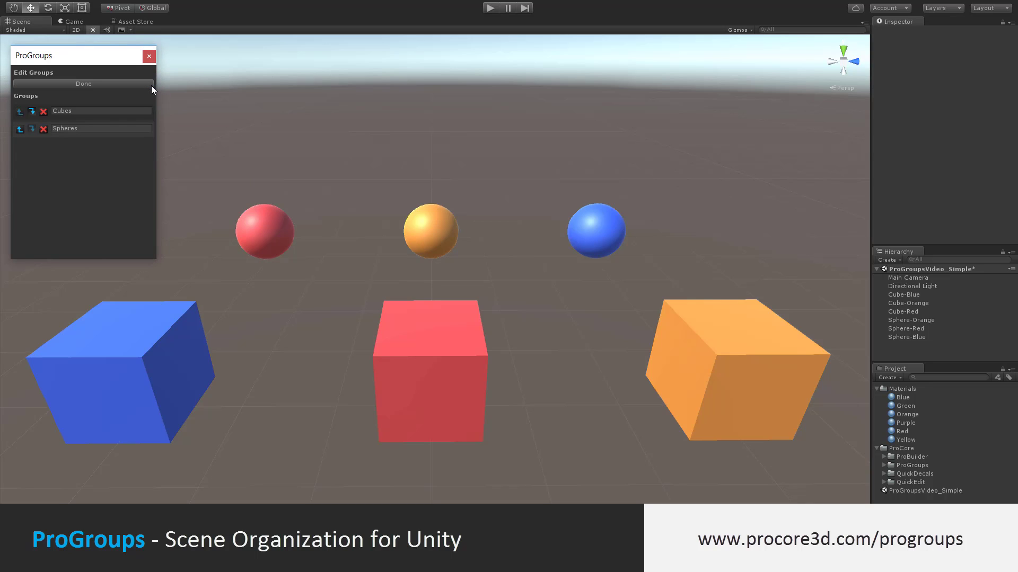
{"action": "left_click", "coordinate": [18, 129]}
{"action": "left_click", "coordinate": [43, 130]}
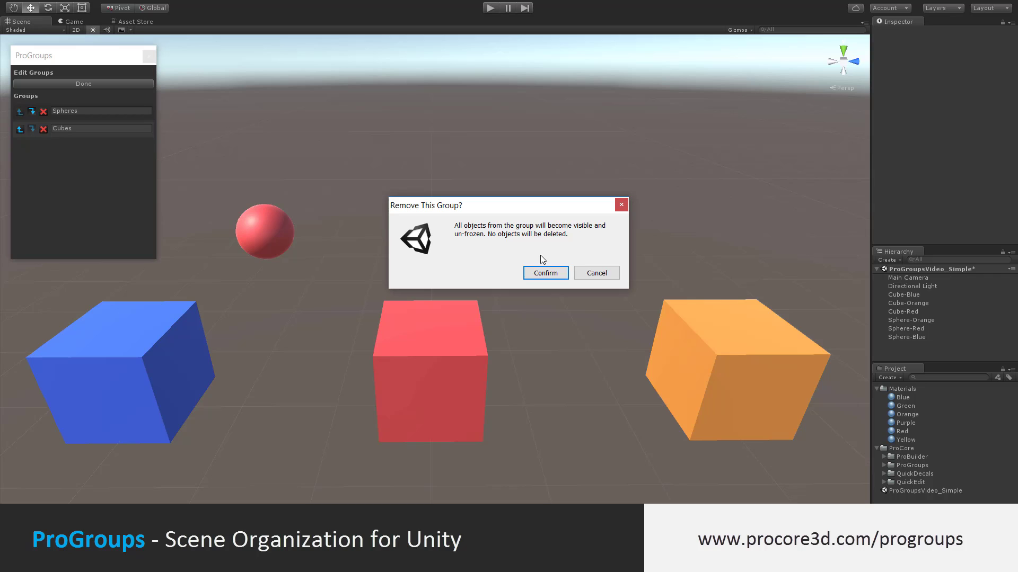
{"action": "left_click_drag", "start_coordinate": [551, 209], "coordinate": [535, 200]}
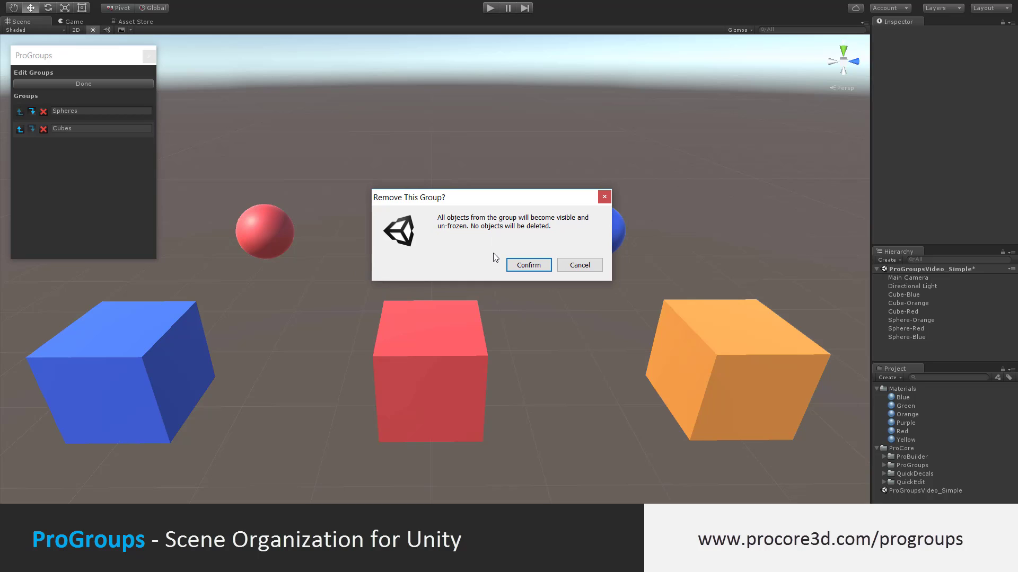
{"action": "left_click", "coordinate": [592, 266]}
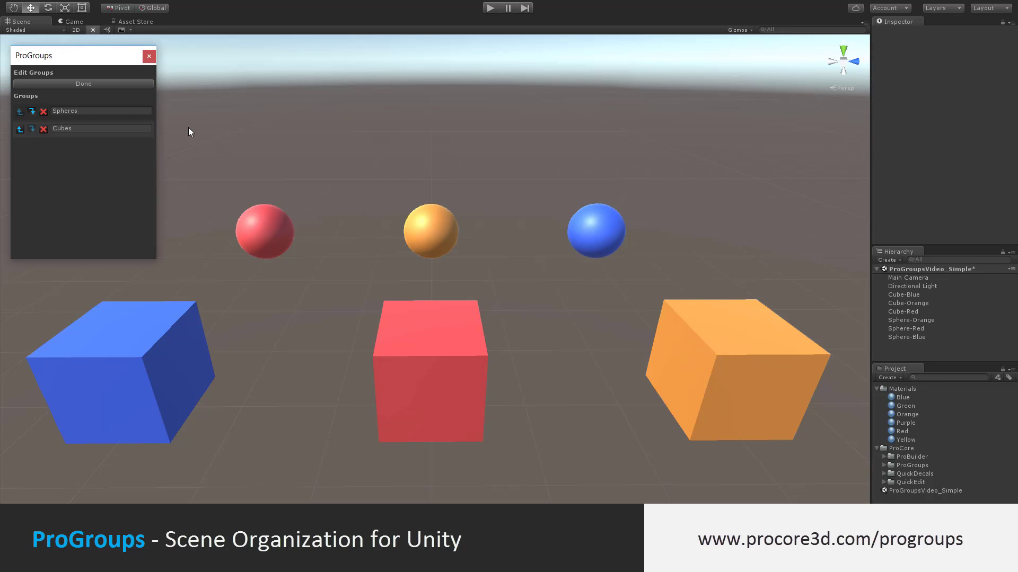
{"action": "left_click", "coordinate": [92, 84]}
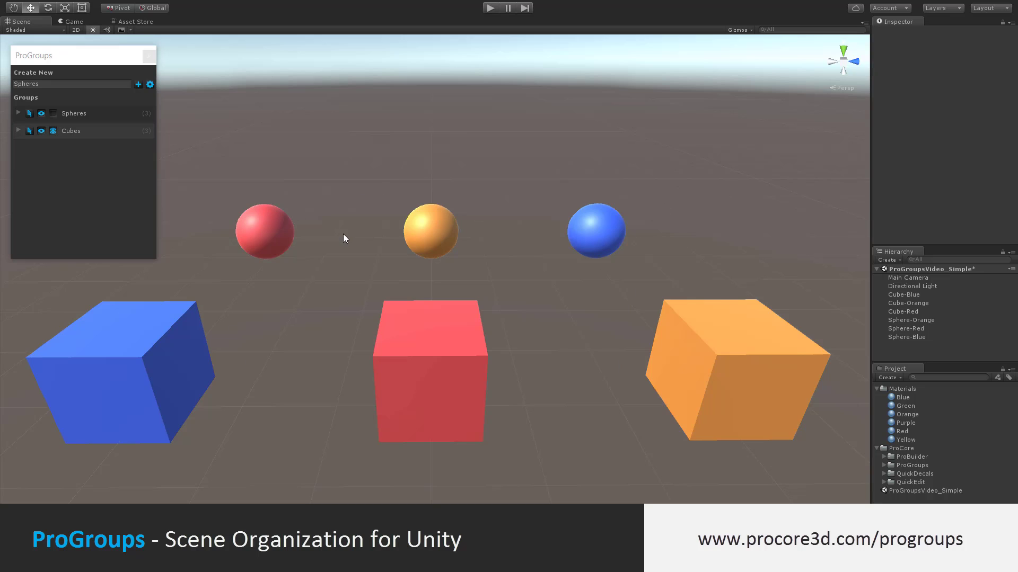
- Create a 'Meshes' group from all six cubes and spheres and check its list
{"action": "left_click", "coordinate": [915, 294]}
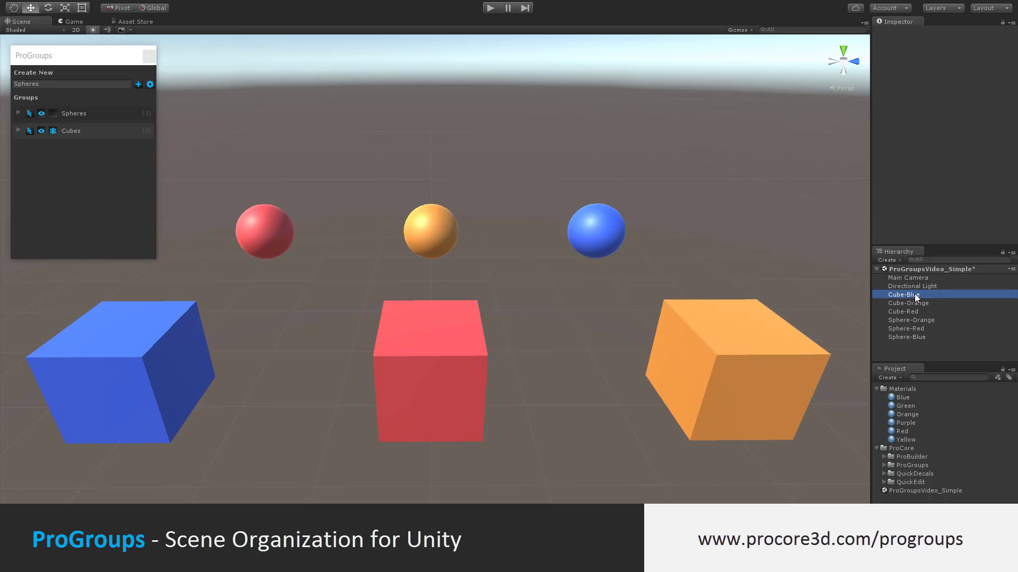
{"action": "left_click", "coordinate": [920, 337], "text": "shift"}
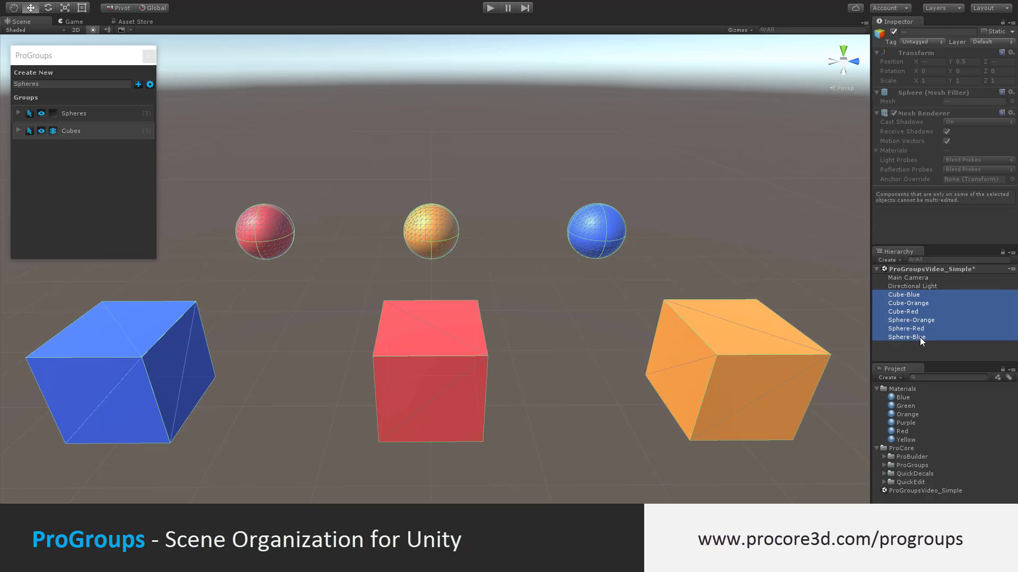
{"action": "left_click", "coordinate": [65, 85]}
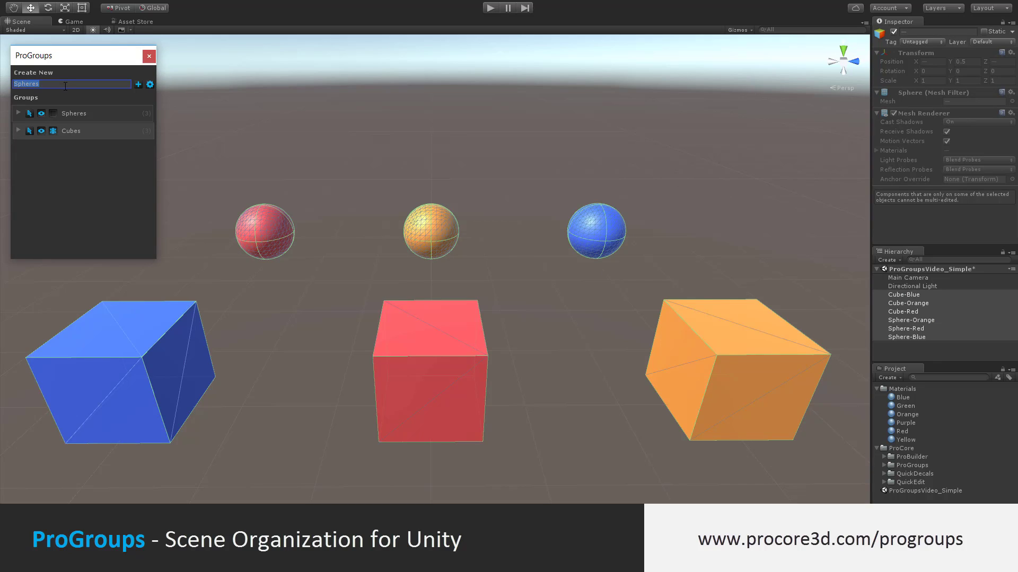
{"action": "type", "text": "Meshes"}
{"action": "left_click", "coordinate": [138, 85]}
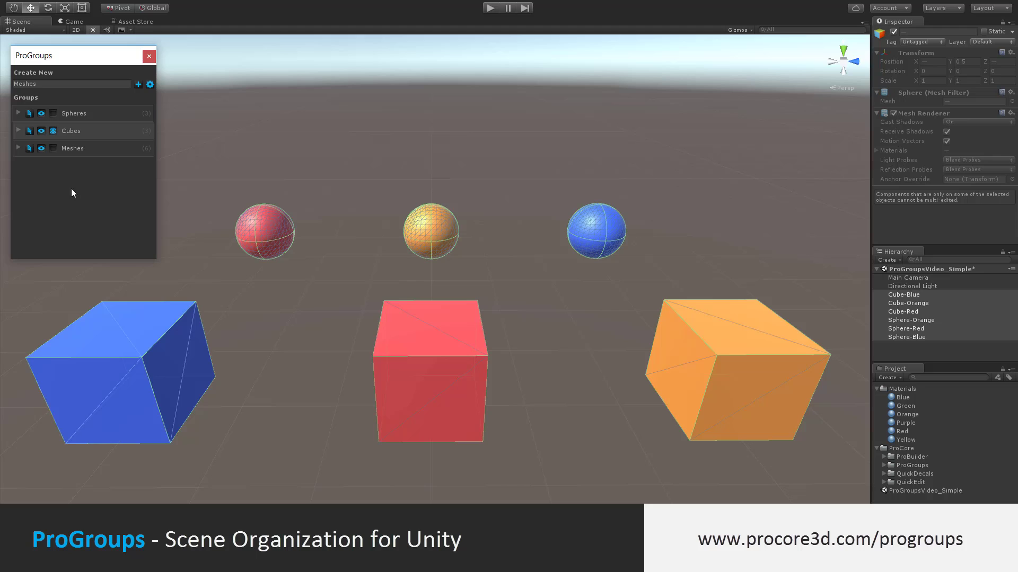
{"action": "left_click", "coordinate": [18, 149]}
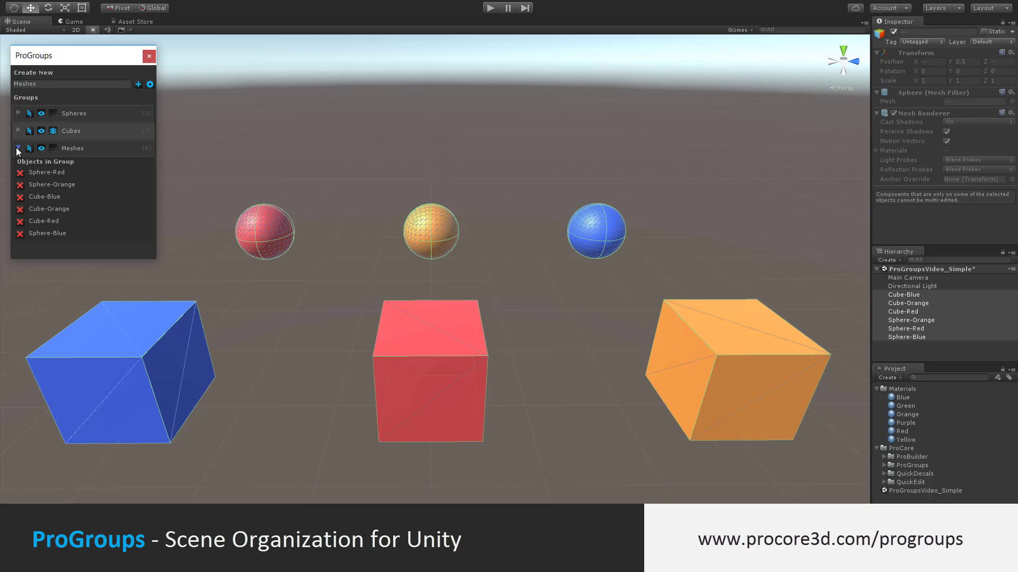
{"action": "left_click", "coordinate": [18, 148]}
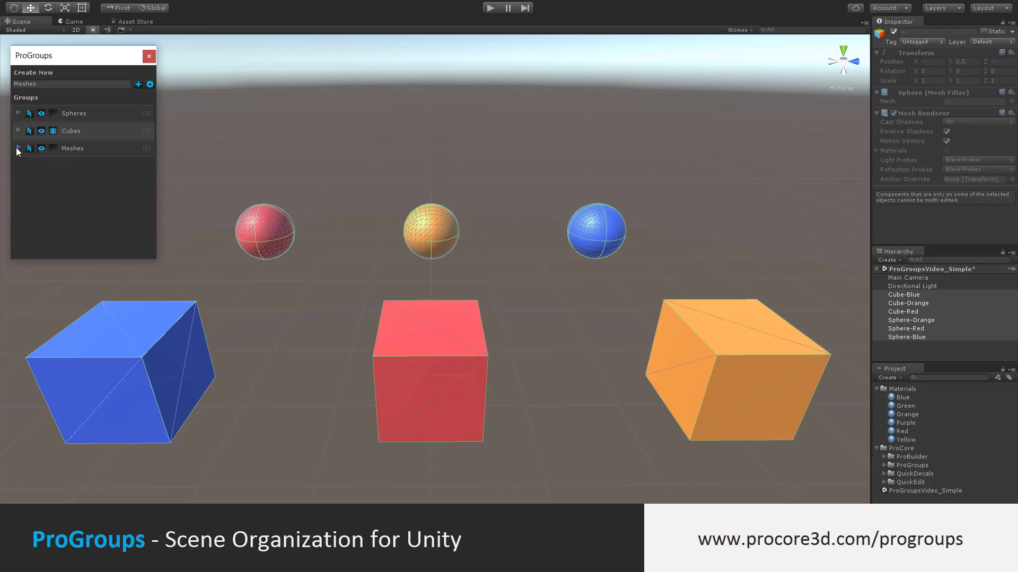
- Unfreeze the Cubes group and hide, then show again, the Meshes and Cubes objects
{"action": "left_click", "coordinate": [53, 131]}
{"action": "left_click", "coordinate": [41, 148]}
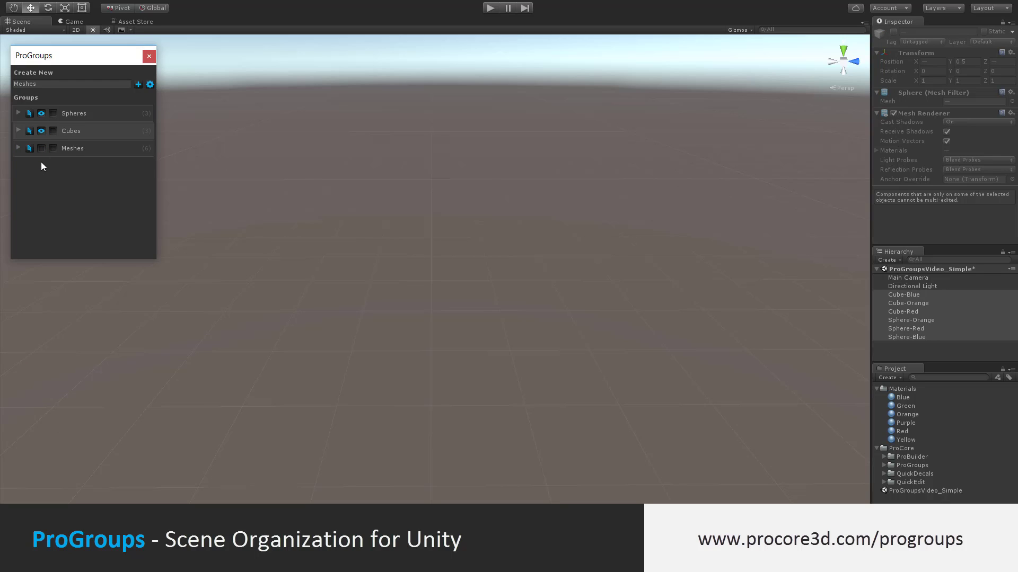
{"action": "left_click", "coordinate": [42, 131]}
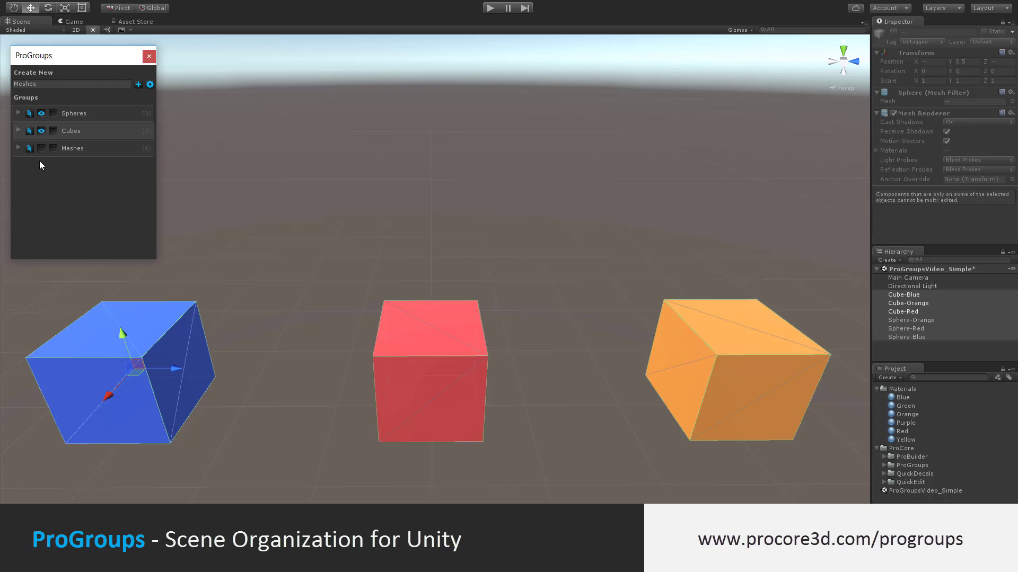
{"action": "left_click", "coordinate": [41, 148]}
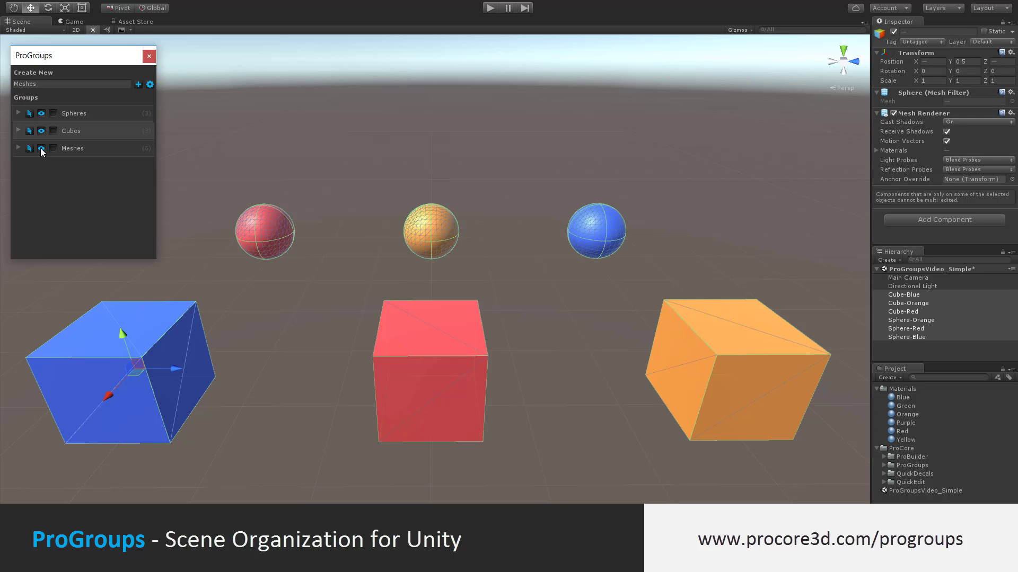
{"action": "left_click", "coordinate": [369, 160]}
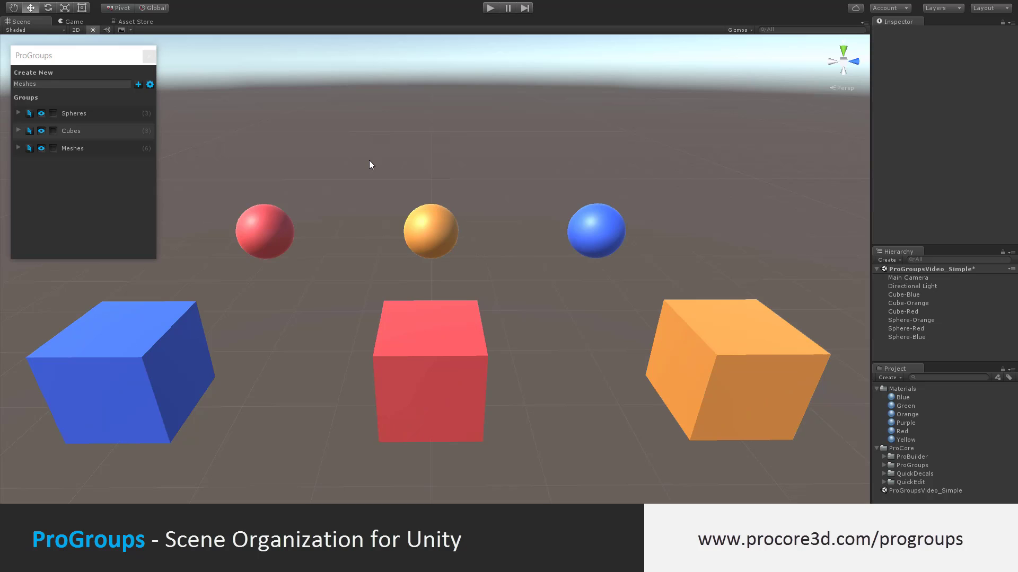